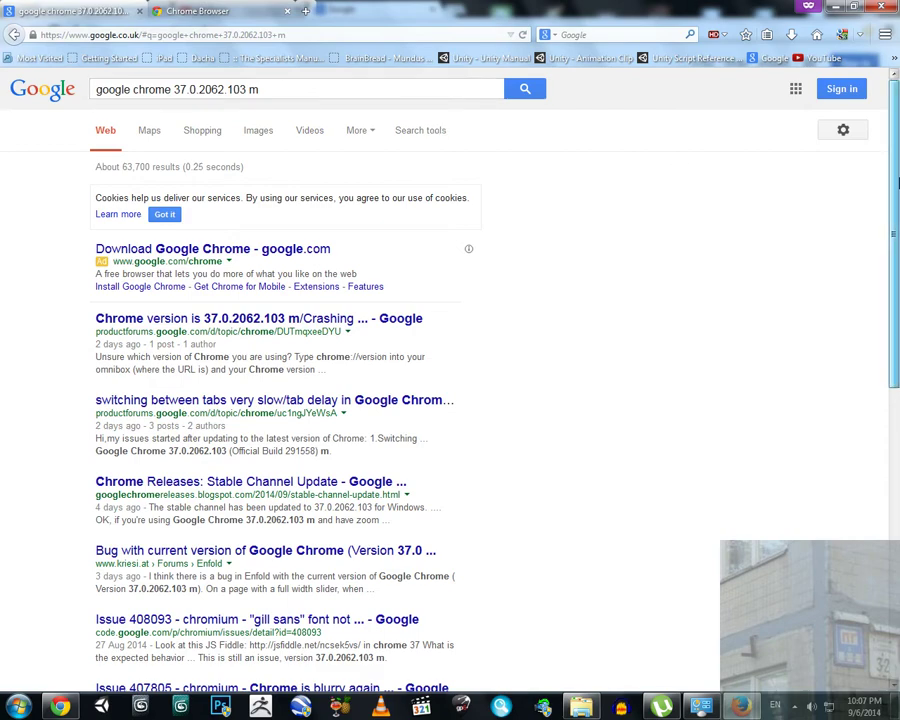
Scroll further down the Firefox results for 'google chrome 37.0.2062.103 m'.
left_click_drag(898, 180, 898, 254)
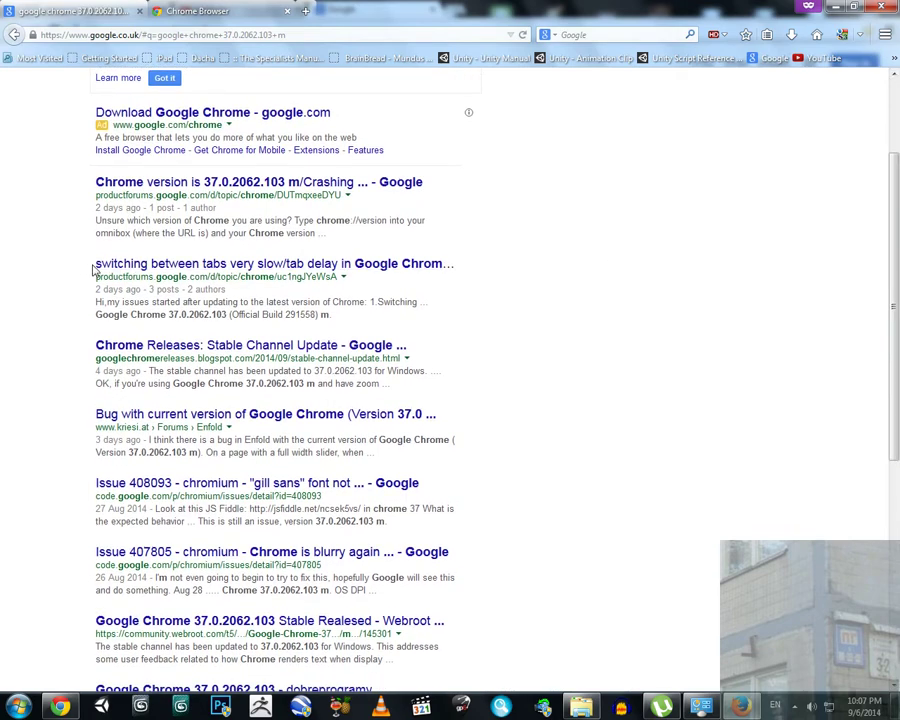
left_click_drag(93, 268, 339, 272)
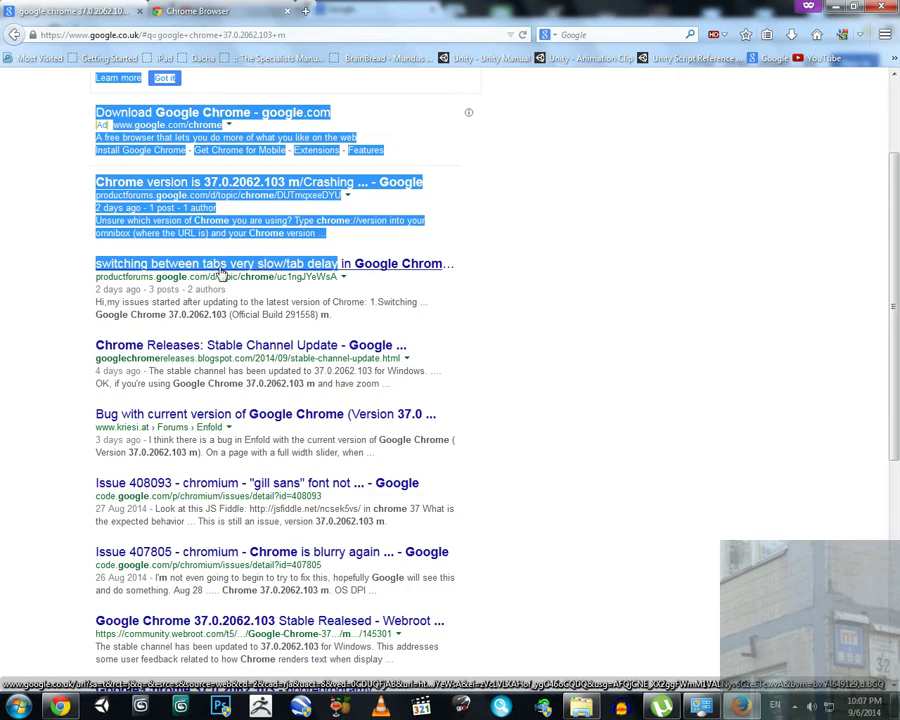
left_click(62, 271)
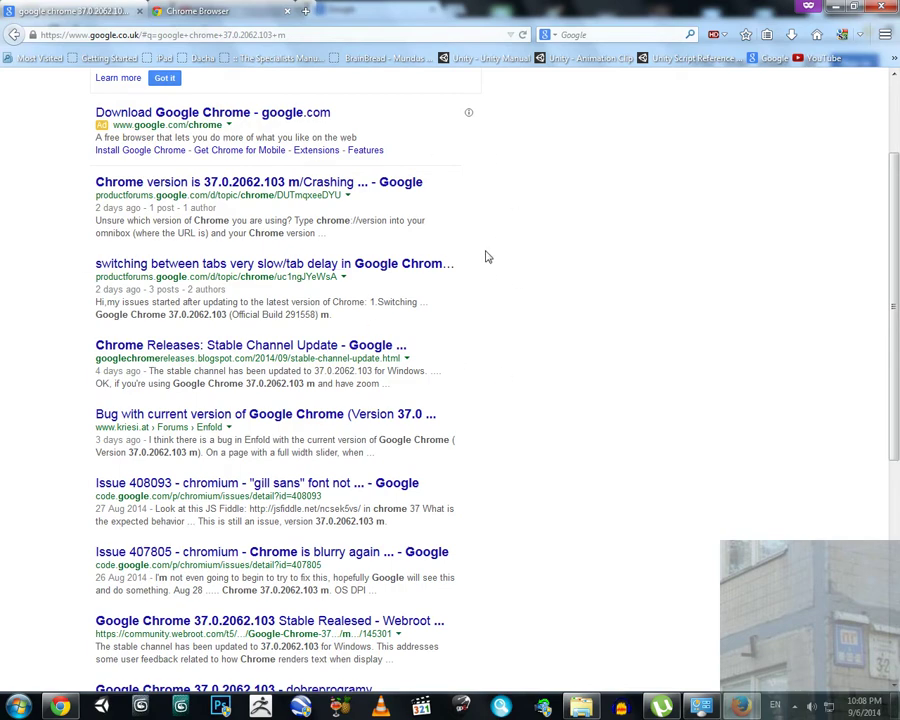
Compare the Chrome Beta download page with the Chrome 37 results, then bring Chrome forward.
left_click(222, 17)
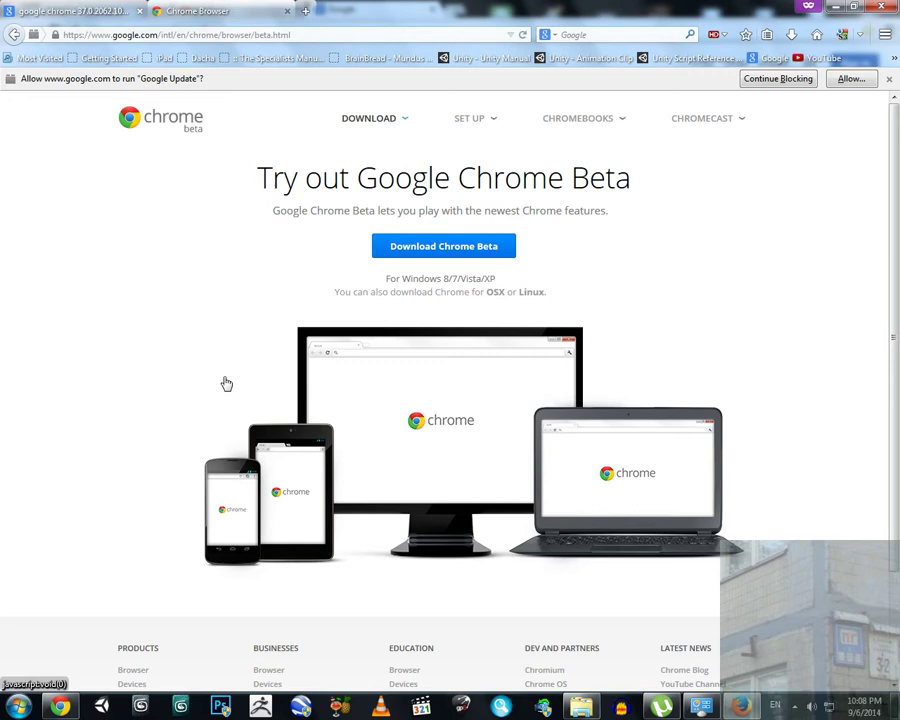
left_click(70, 11)
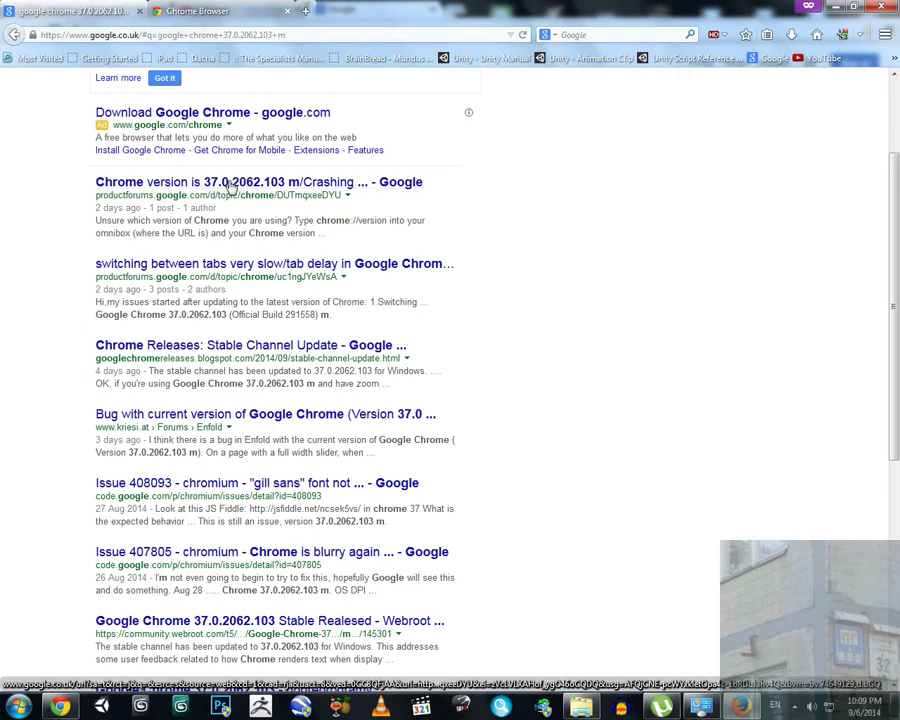
left_click(204, 14)
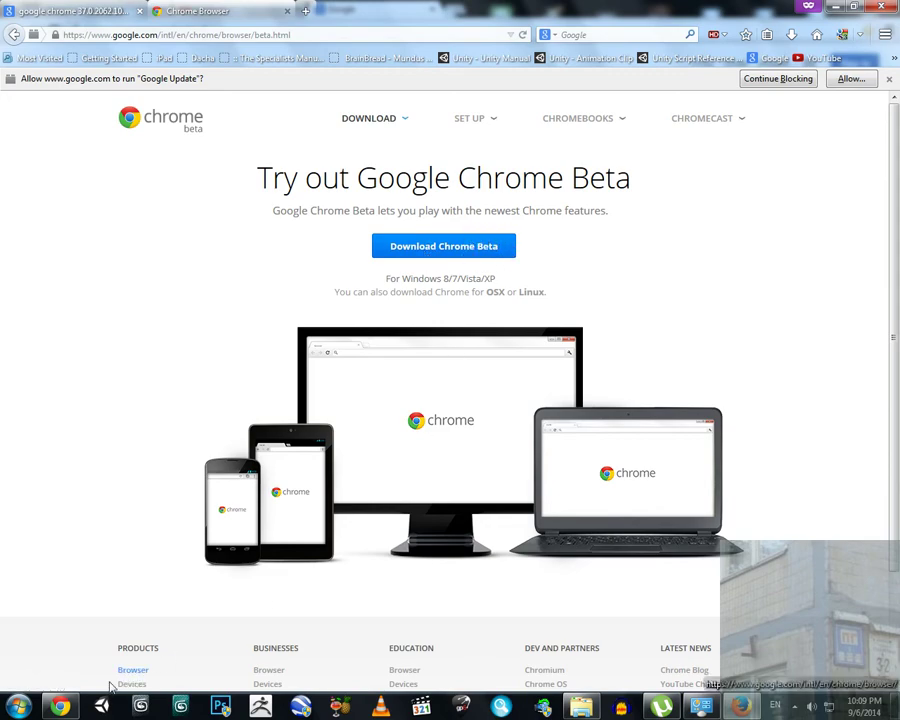
left_click(73, 707)
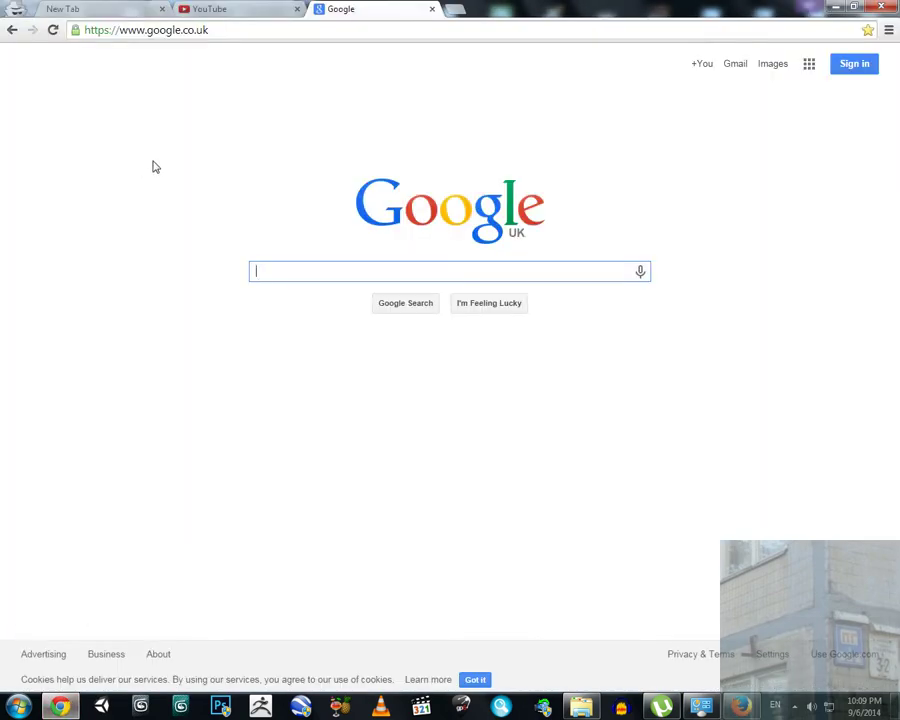
Return to Firefox's Chrome 37 search results and select text from the ad into the first result.
key("alt+Tab")
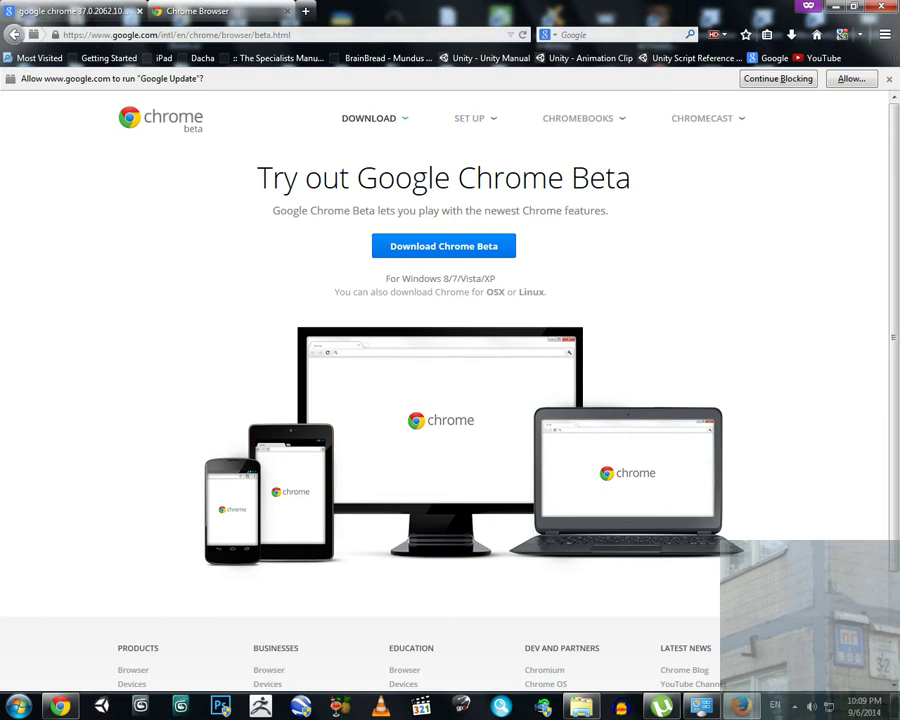
left_click(104, 18)
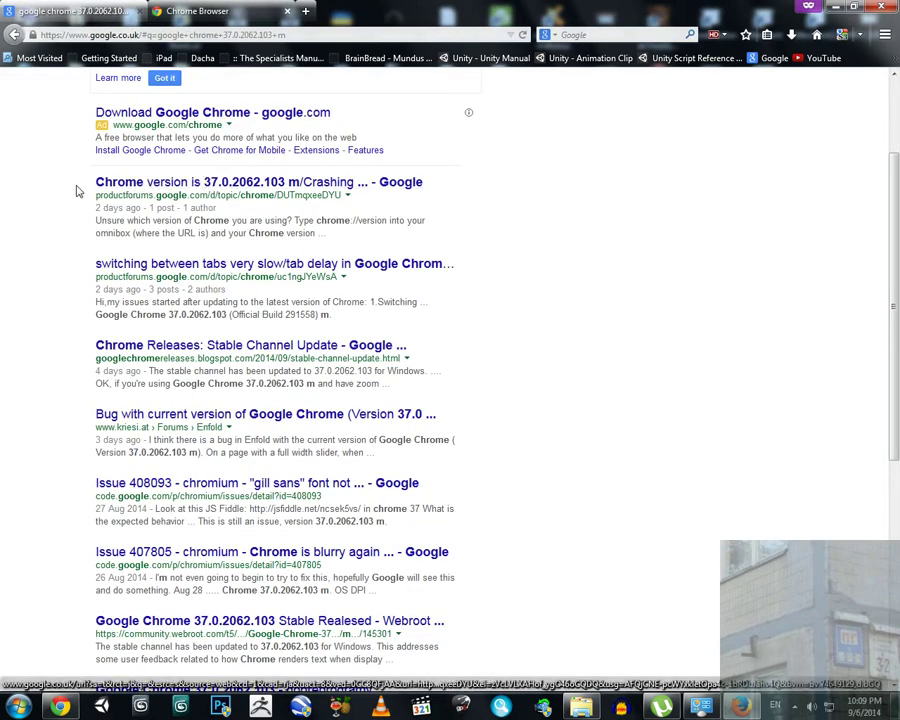
left_click_drag(76, 190, 442, 187)
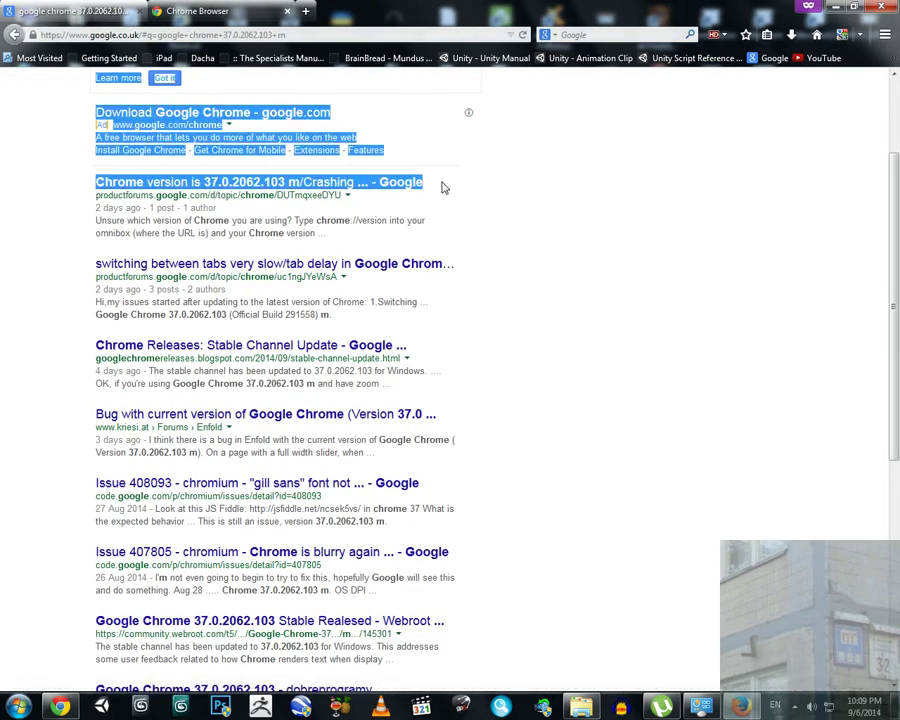
Back in Chrome, open a new incognito tab beside the YouTube and Google tabs.
left_click(62, 707)
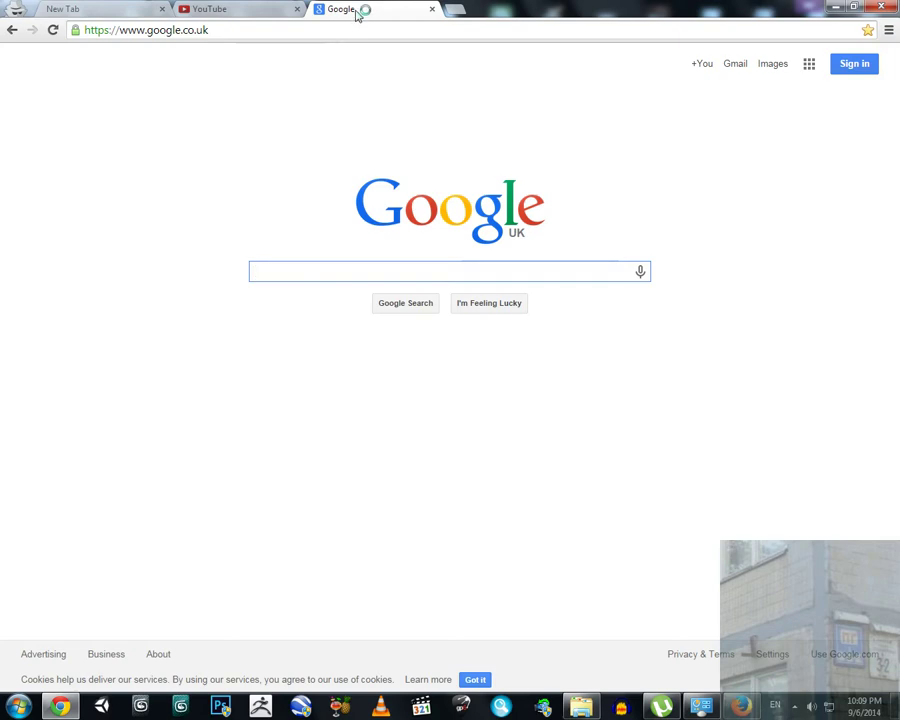
left_click(265, 18)
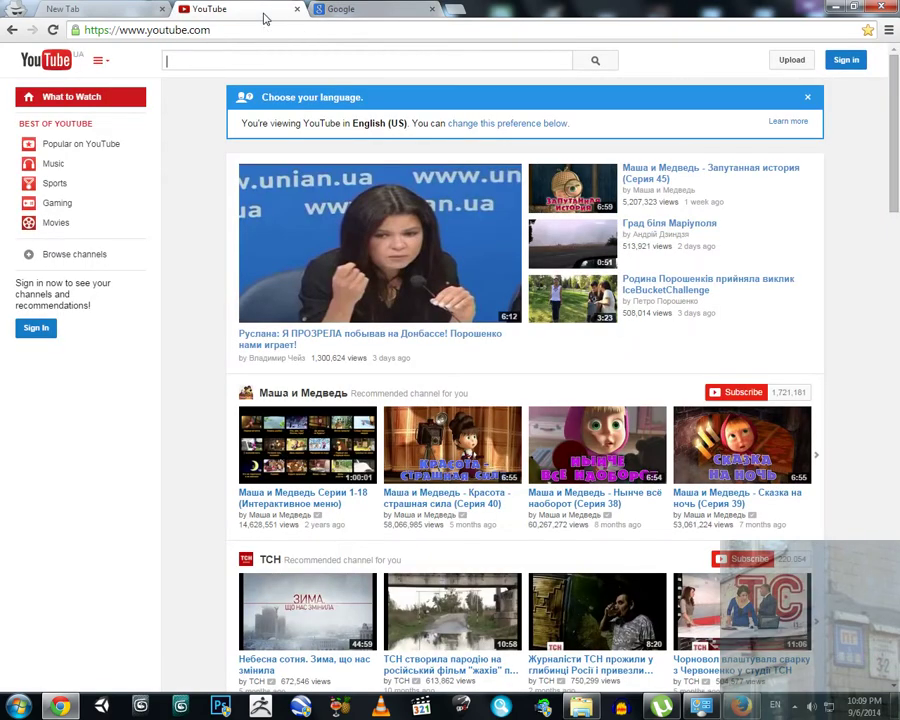
left_click(123, 16)
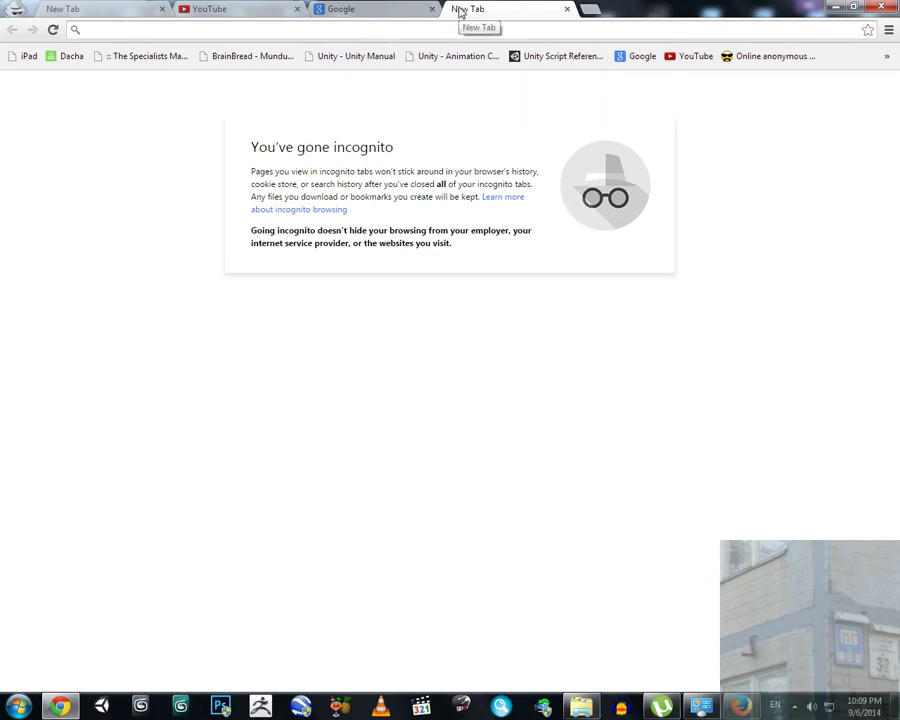
Cycle through the incognito tabs and close the last New Tab.
left_click(400, 12)
left_click(474, 12)
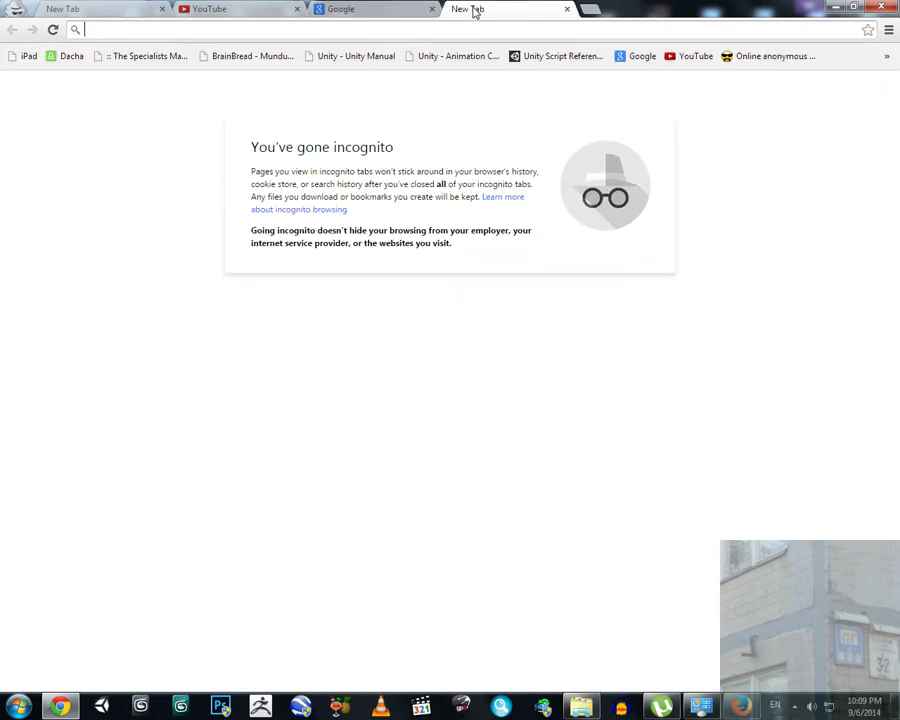
left_click(245, 14)
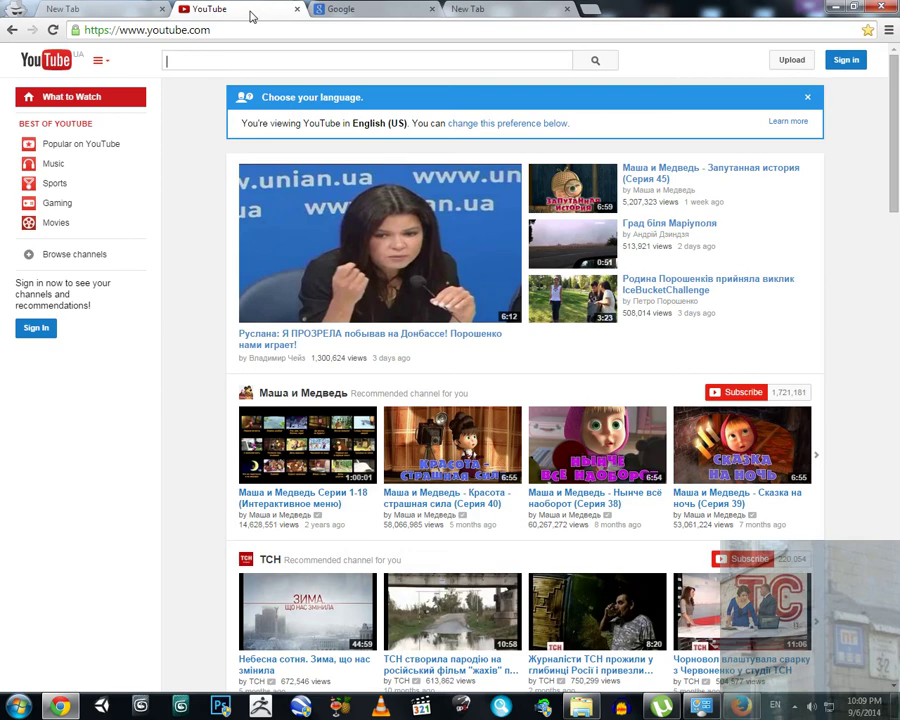
key("ctrl+Tab")
left_click(183, 11)
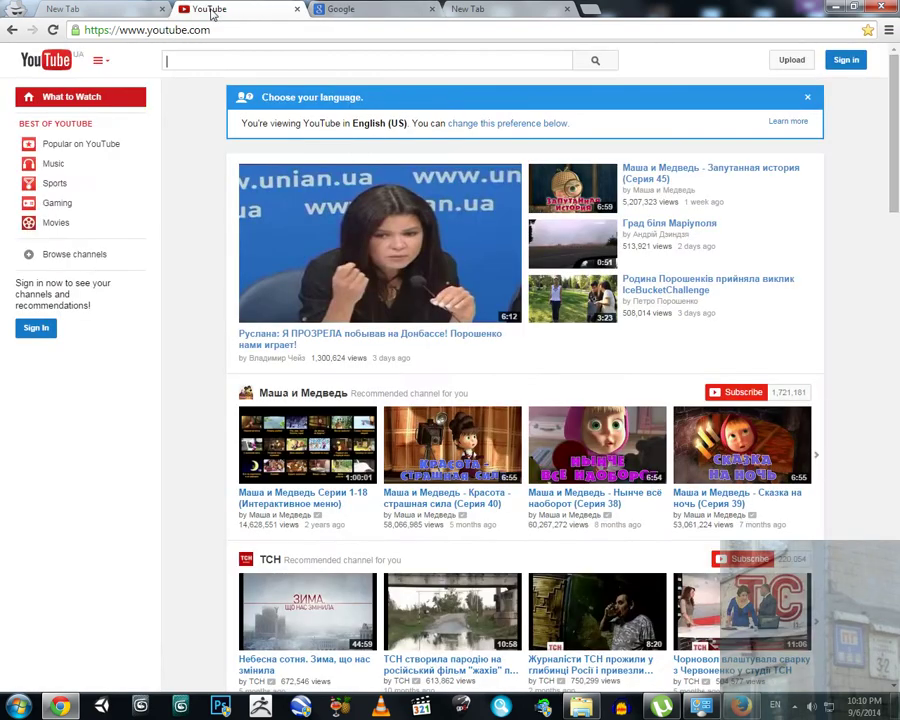
left_click(120, 10)
left_click(220, 12)
left_click(345, 12)
left_click(500, 10)
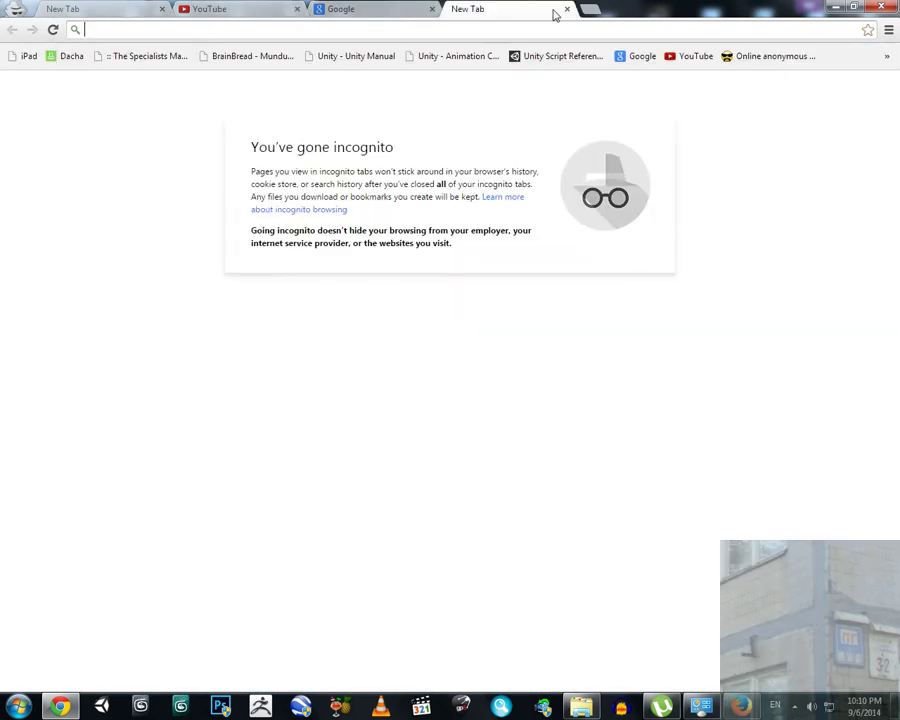
left_click(566, 10)
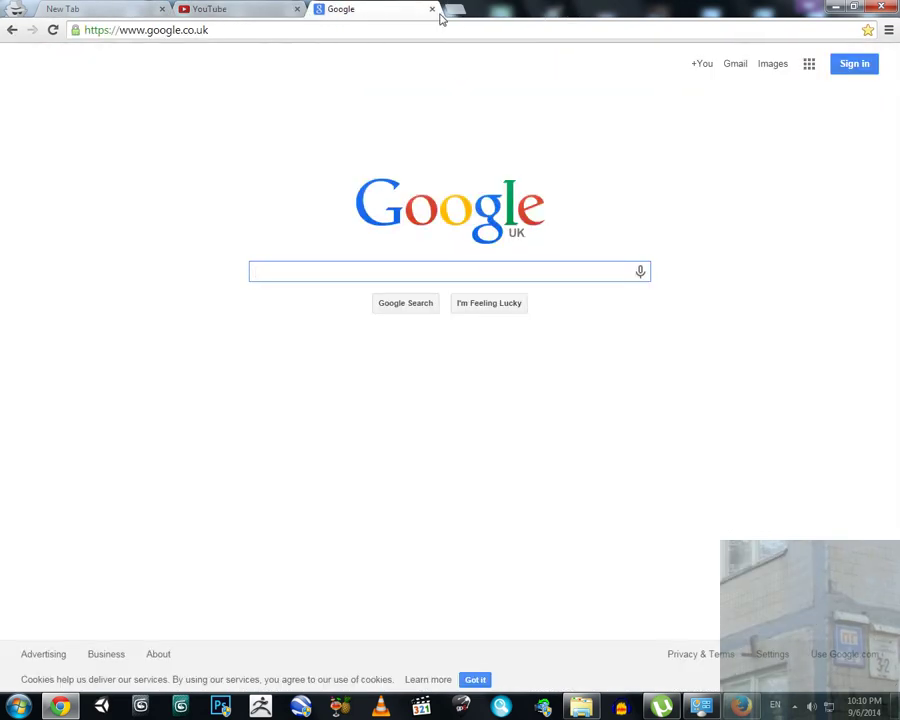
Look over the remaining YouTube and Google tabs, then close the whole incognito window.
left_click(96, 16)
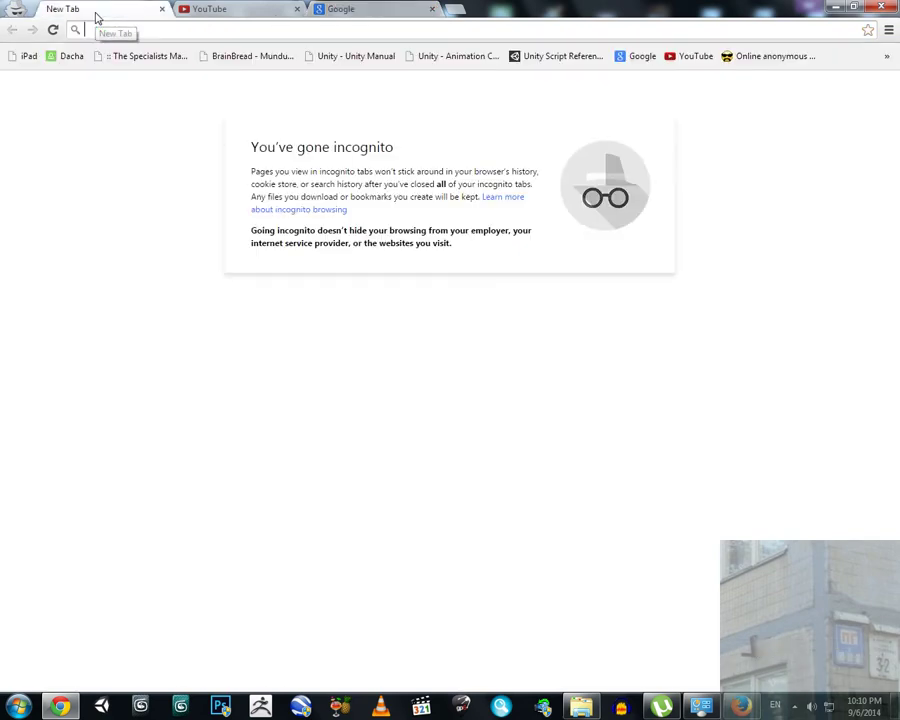
left_click(206, 10)
left_click(344, 14)
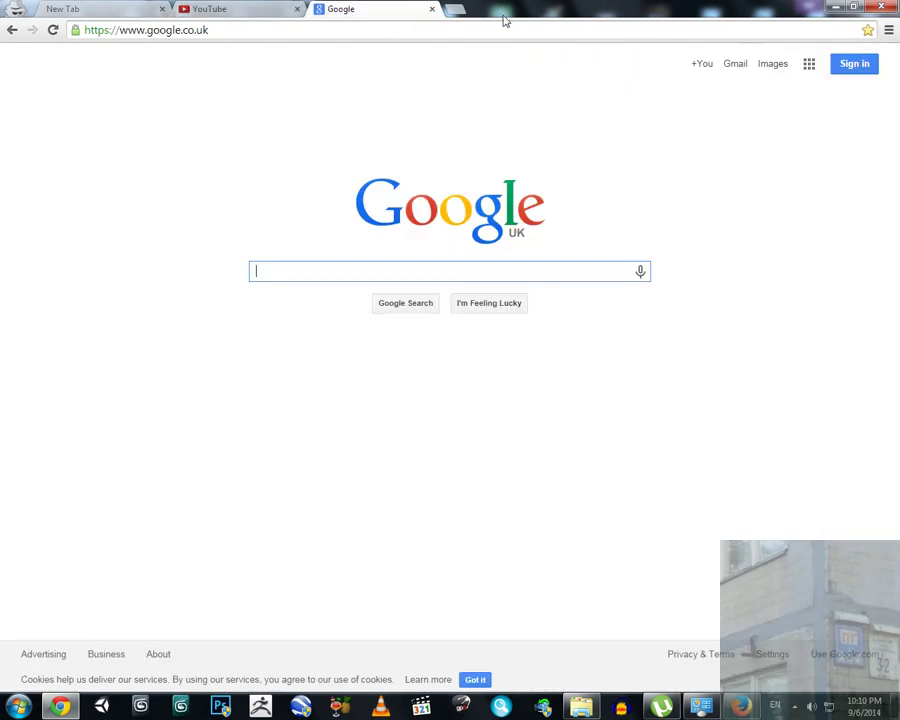
left_click(884, 8)
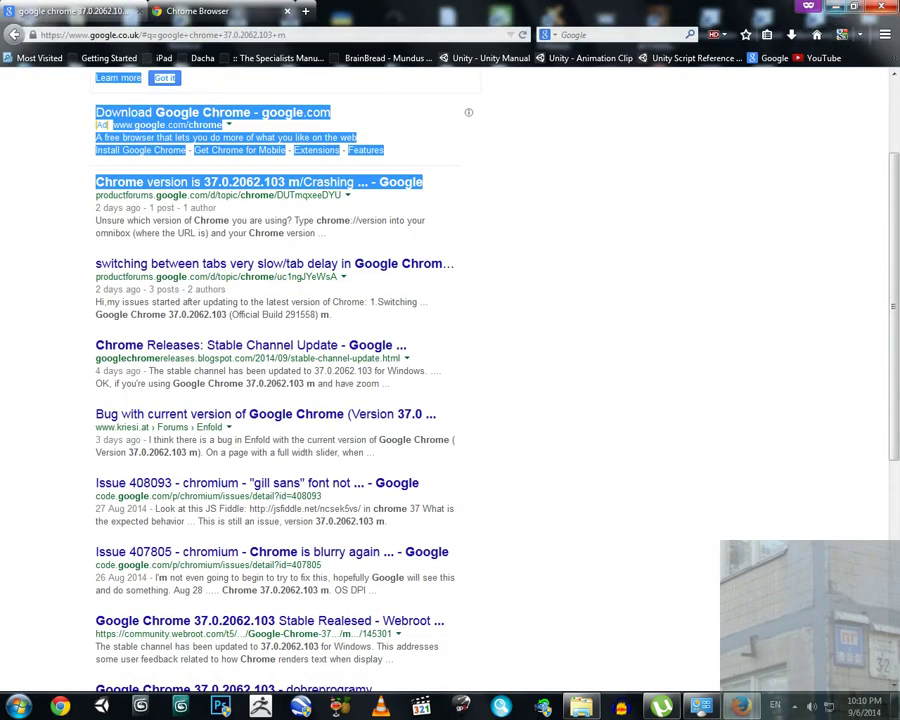
Close Firefox with both its tabs and launch Google Chrome from the desktop shortcut.
left_click(891, 9)
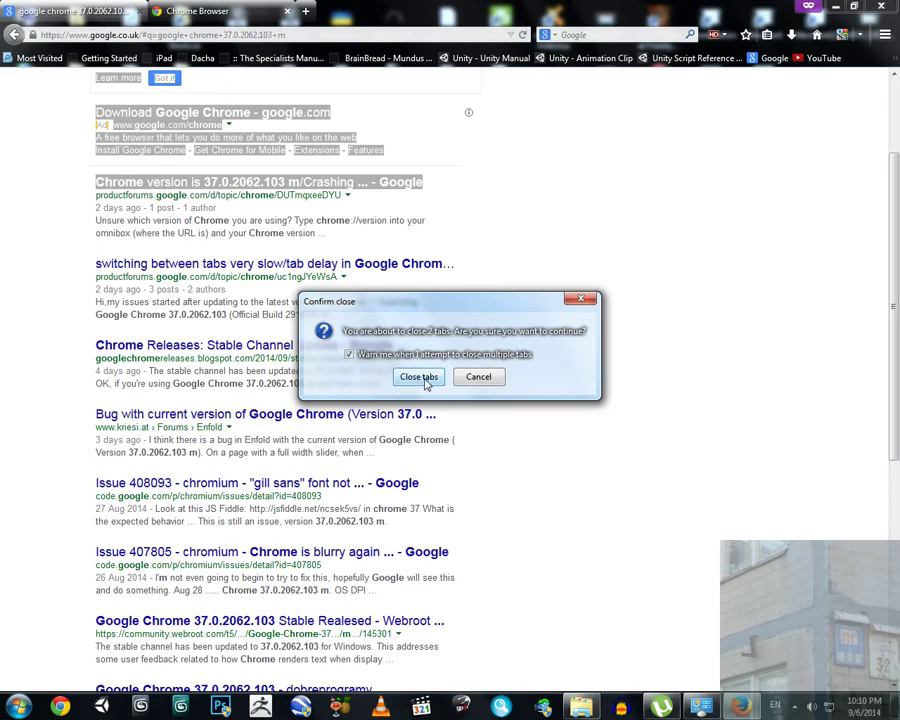
left_click(420, 377)
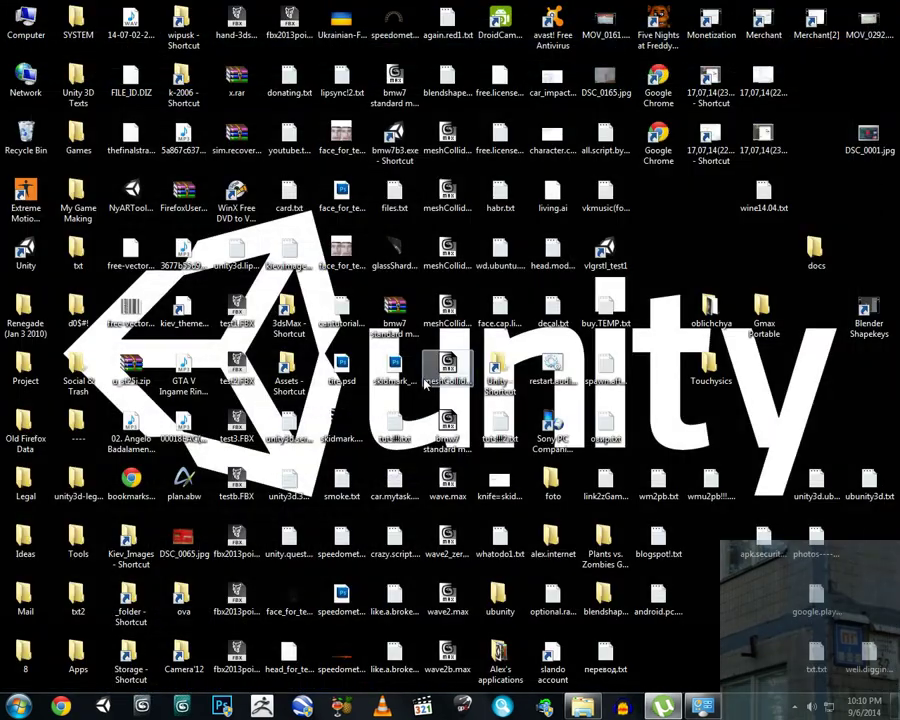
double_click(658, 160)
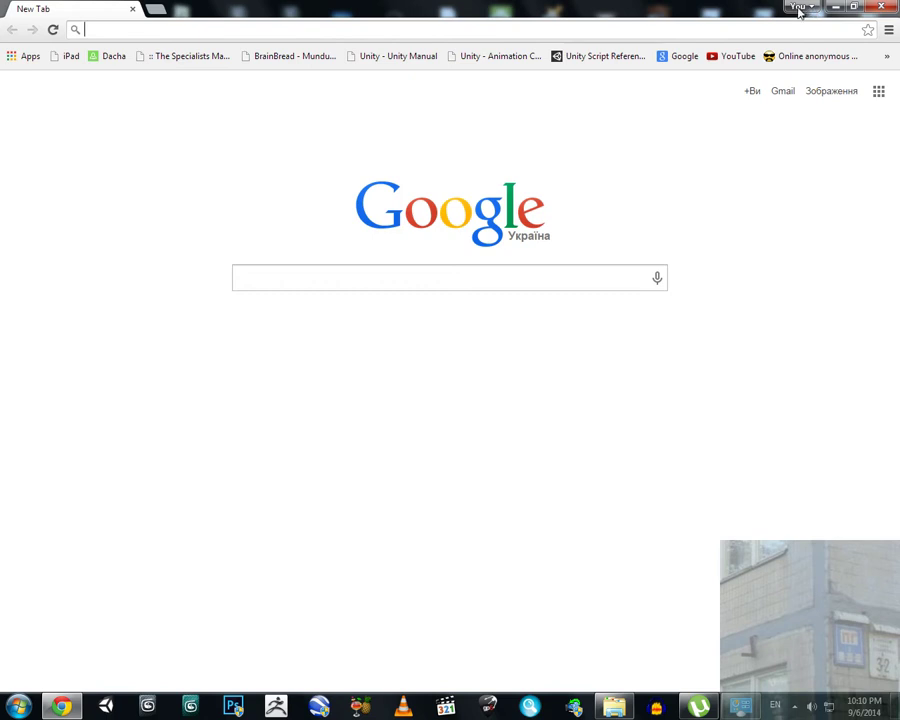
left_click(809, 7)
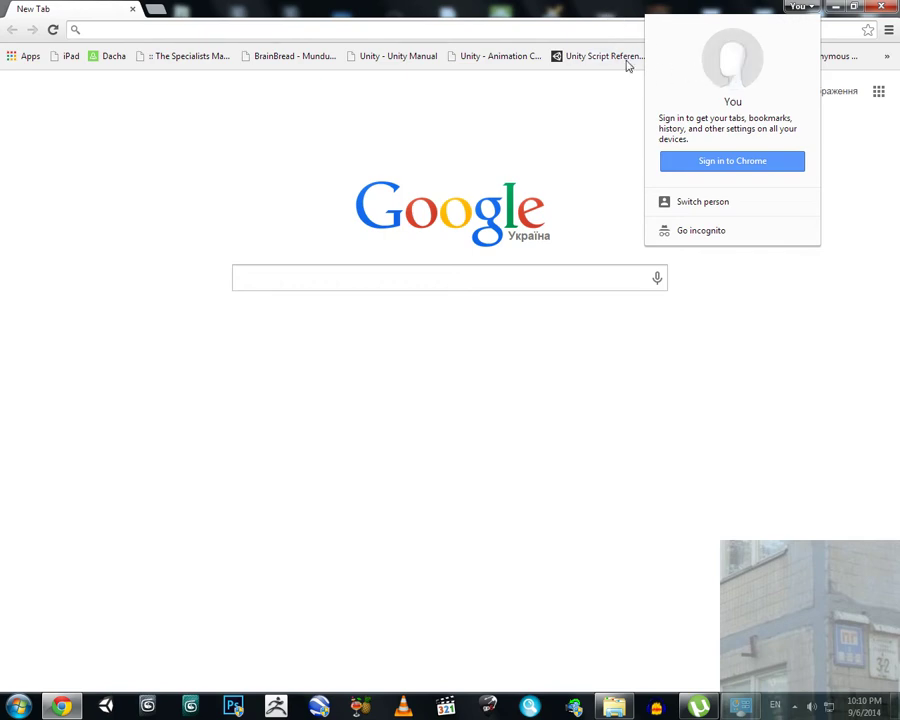
left_click(603, 28)
left_click(887, 30)
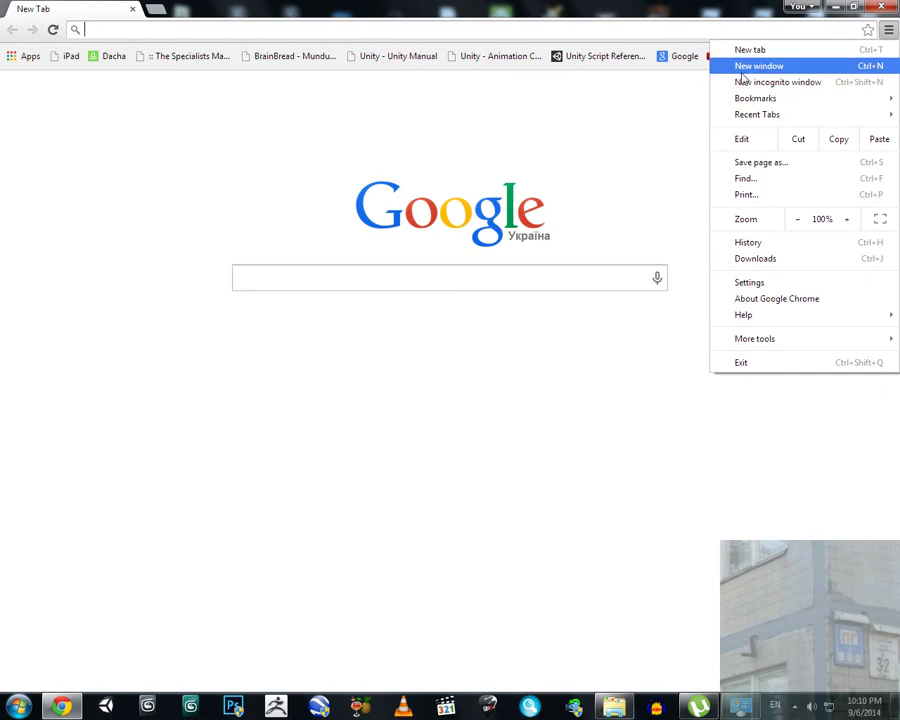
left_click(673, 12)
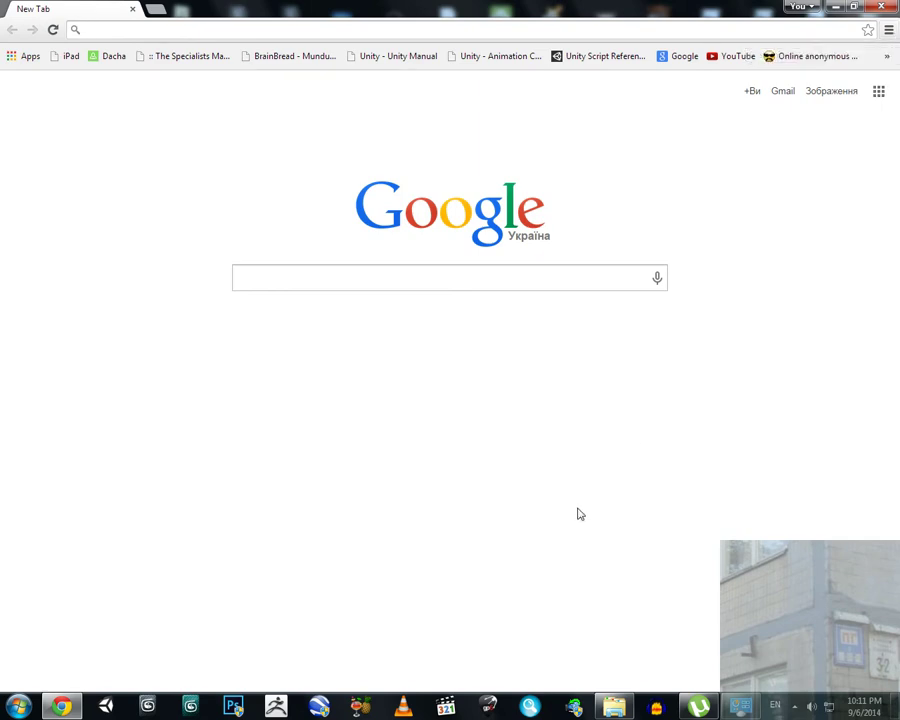
left_click(19, 706)
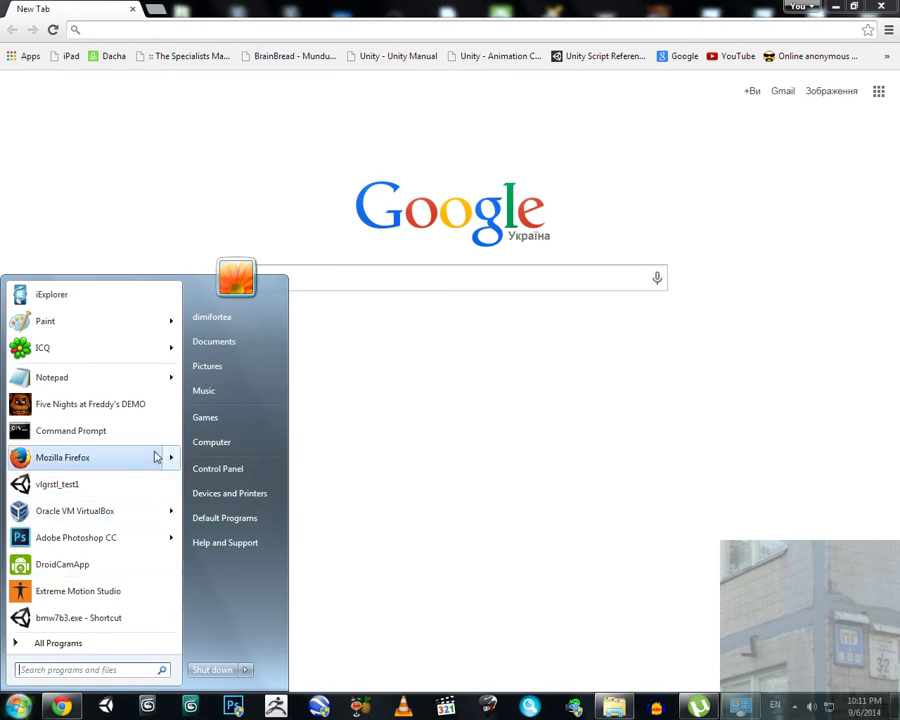
mouse_move(155, 457)
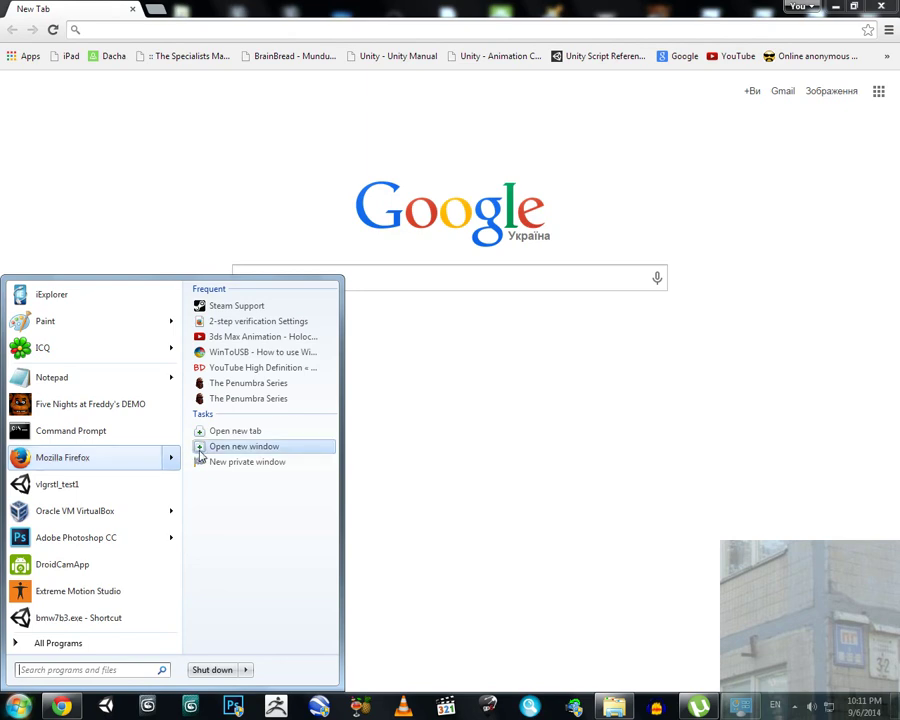
left_click(374, 426)
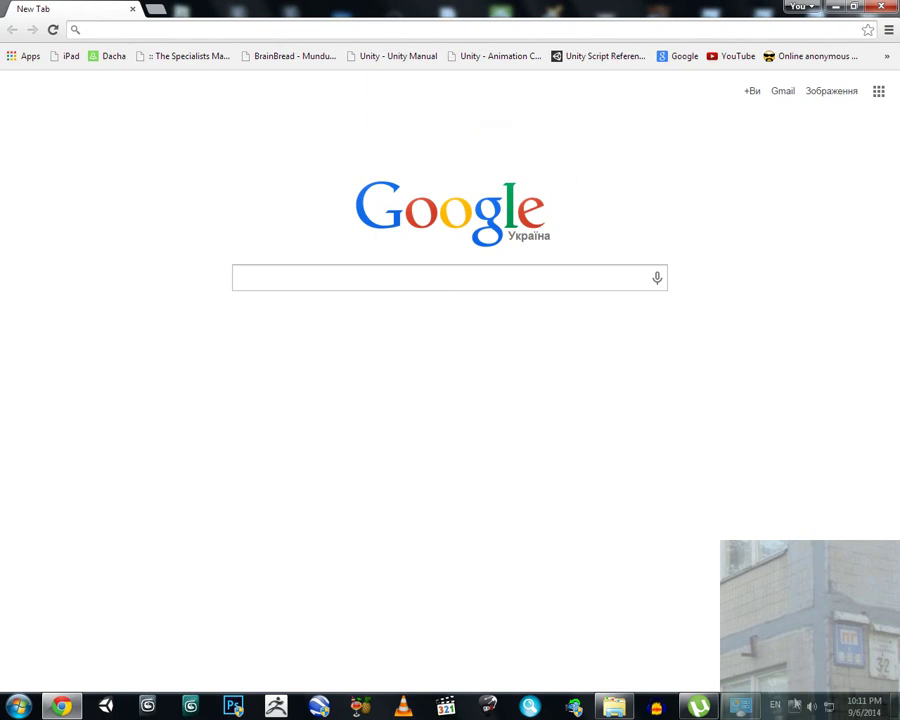
left_click(795, 706)
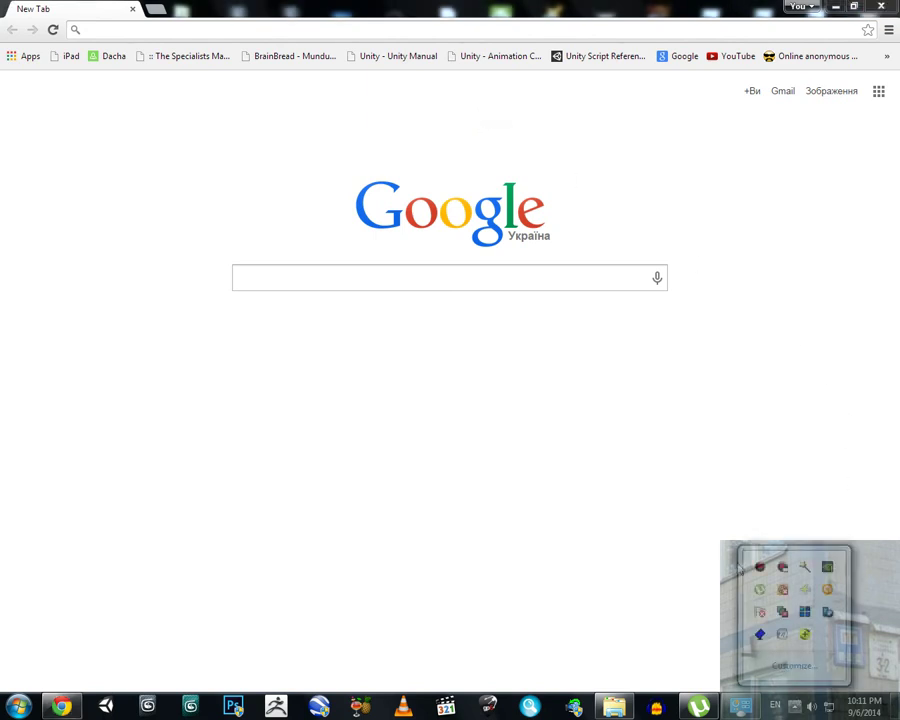
left_click(650, 497)
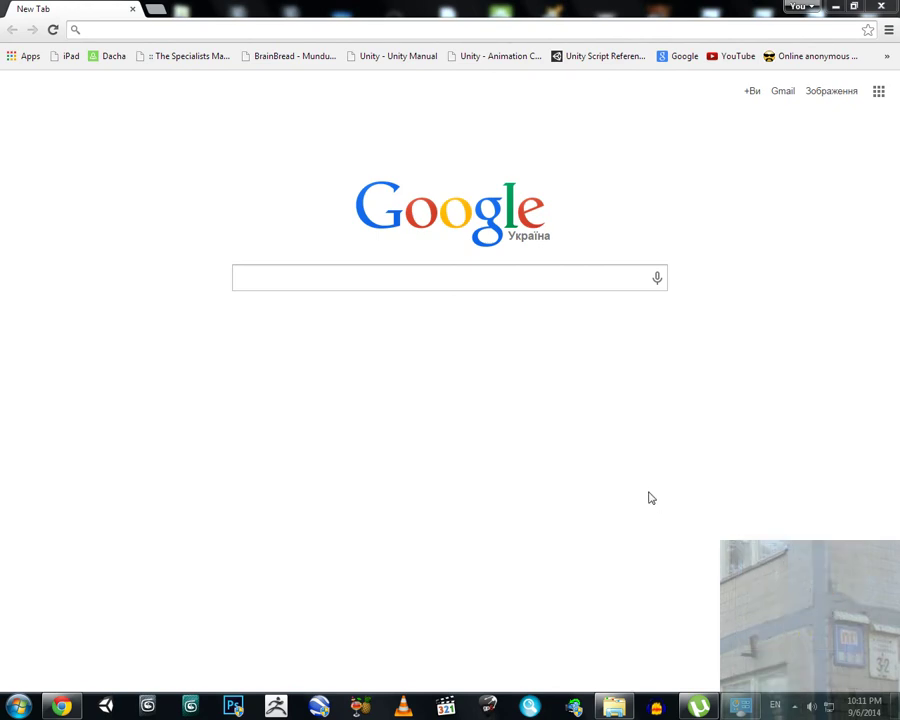